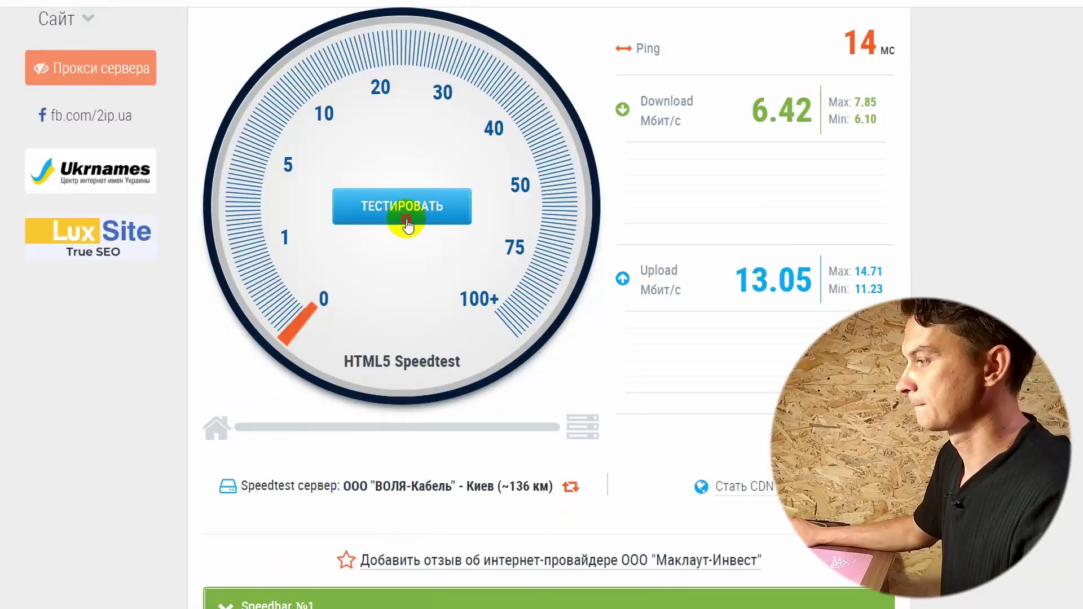
Run the HTML5 internet speed test
click(404, 222)
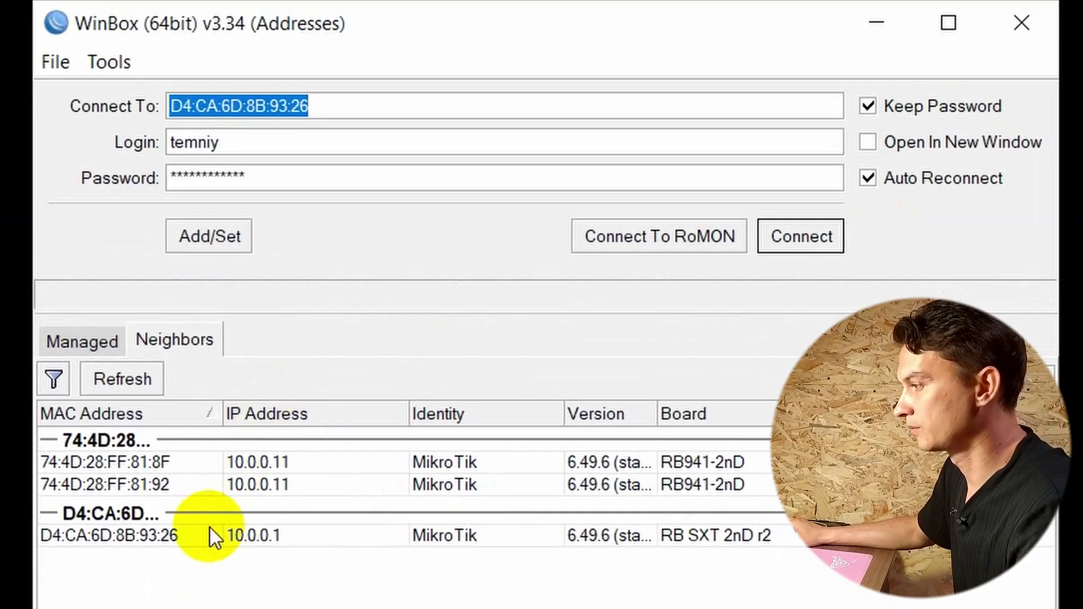
Switch to WinBox, refresh the neighbour list and connect to the RB SXT 2nD r2 device at 10.0.0.1
click(215, 579)
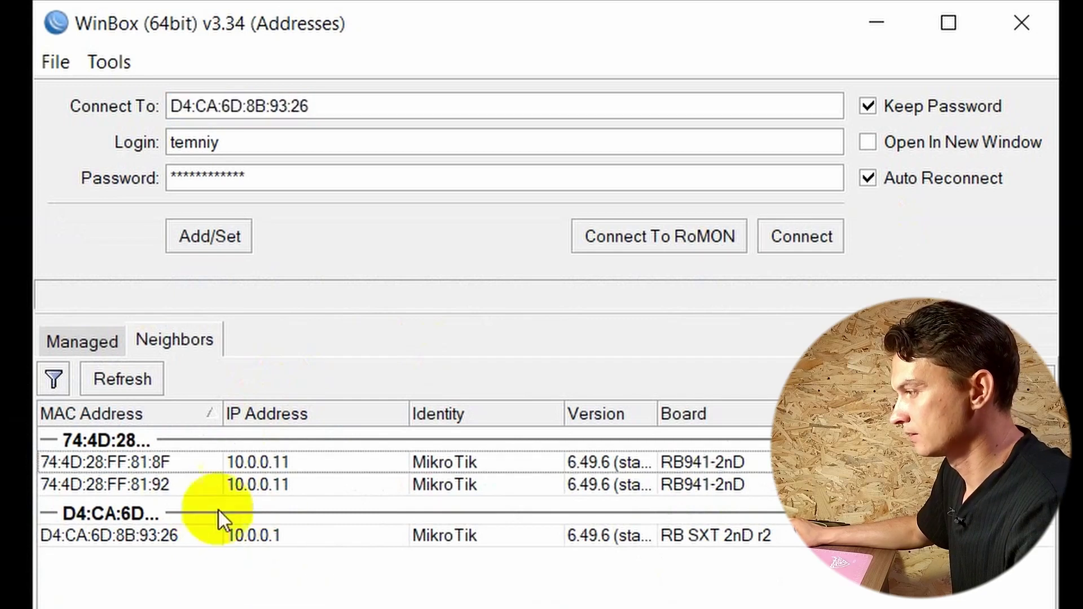
click(146, 384)
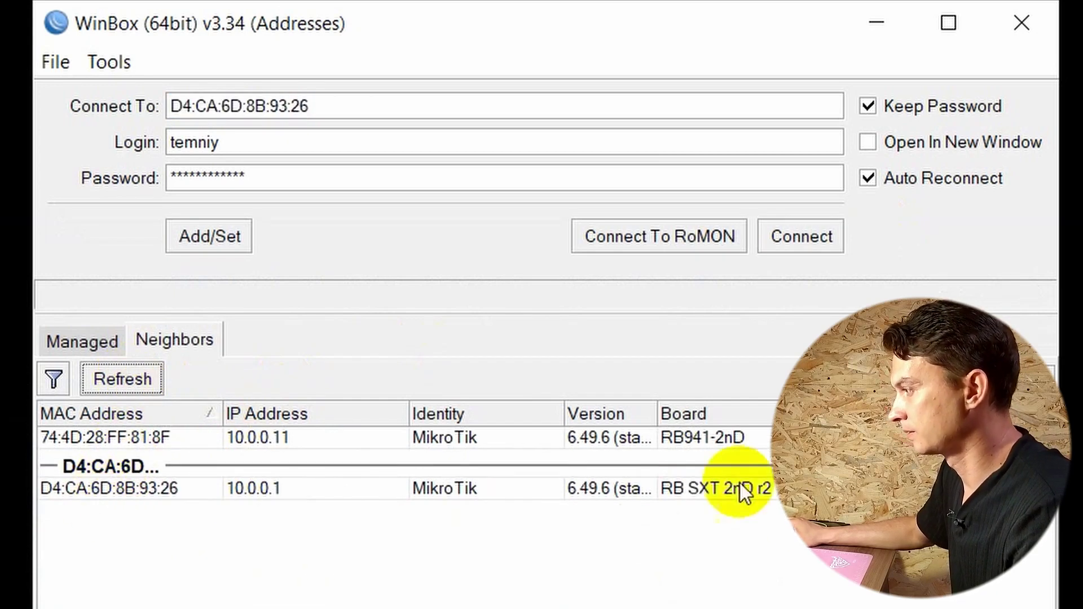
click(686, 458)
click(149, 485)
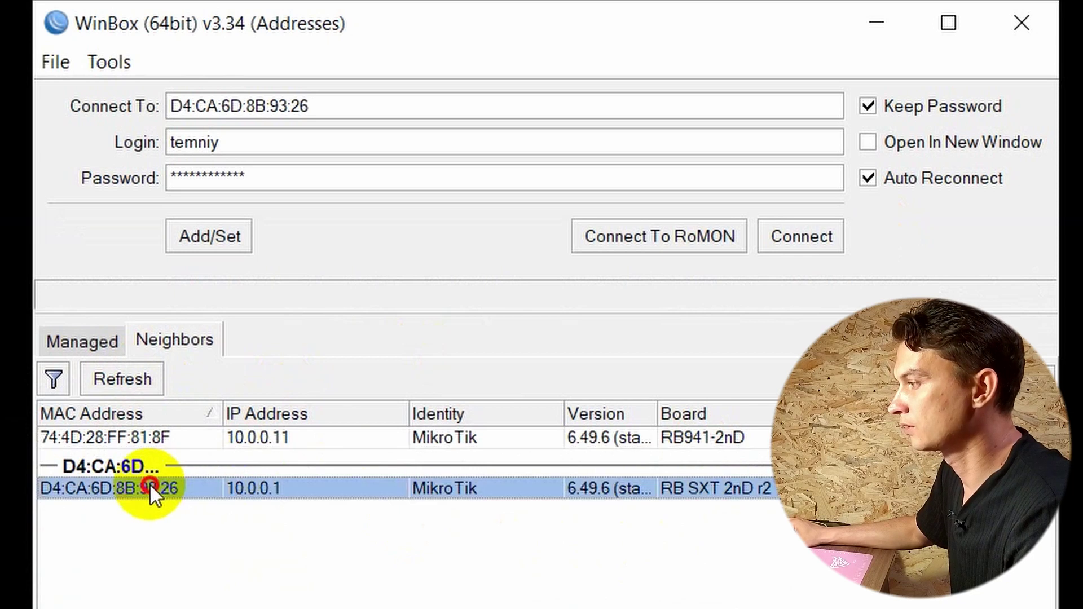
double_click(149, 485)
click(810, 239)
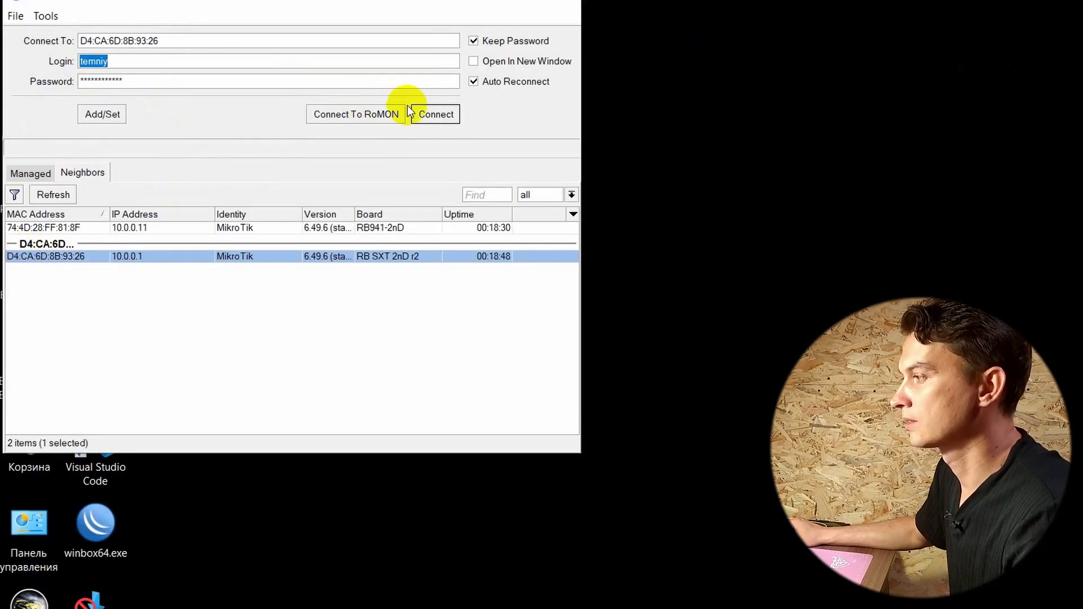
click(435, 114)
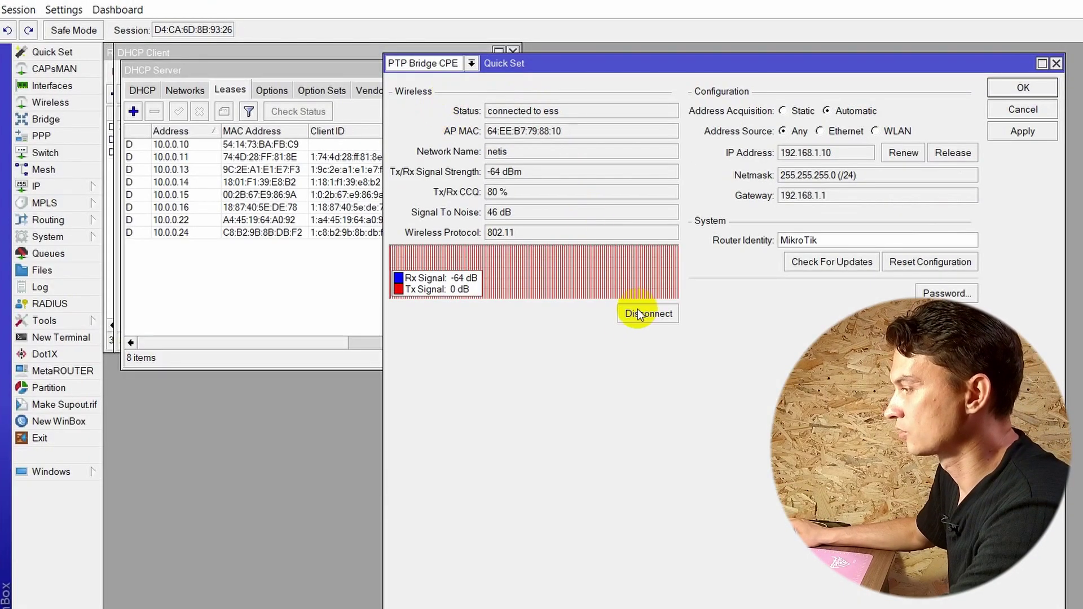
Disconnect the device from its current wireless network and set the Quick Set mode to CPE
click(648, 313)
double_click(854, 64)
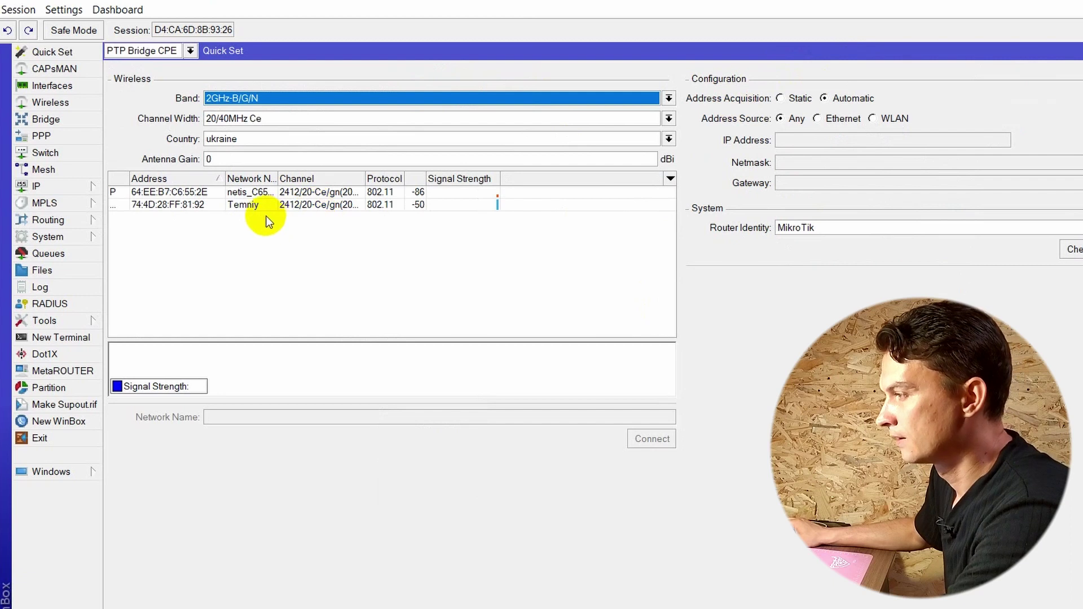
click(190, 51)
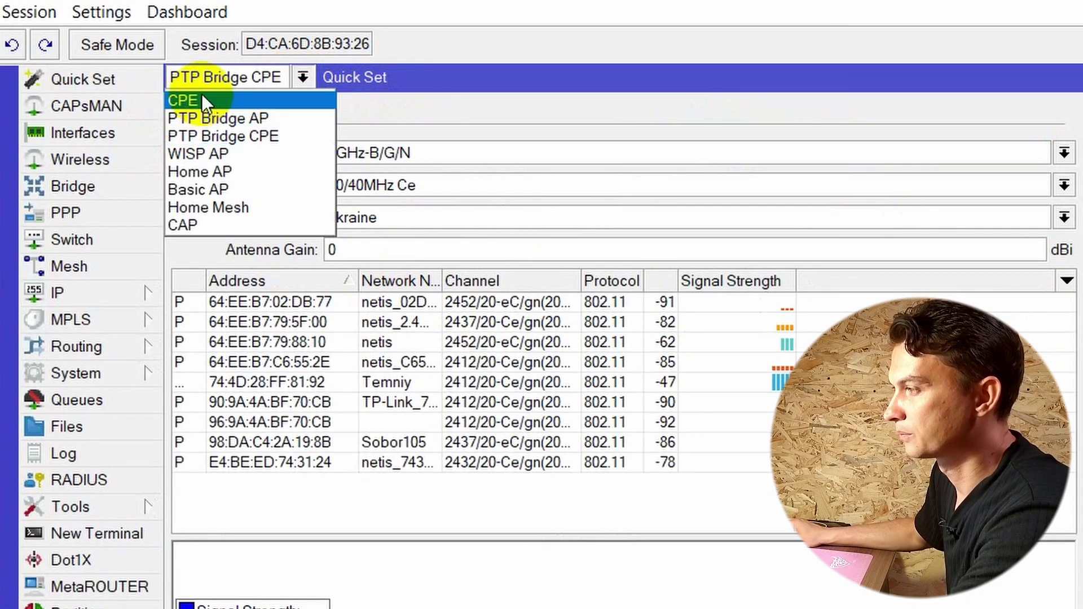
click(232, 98)
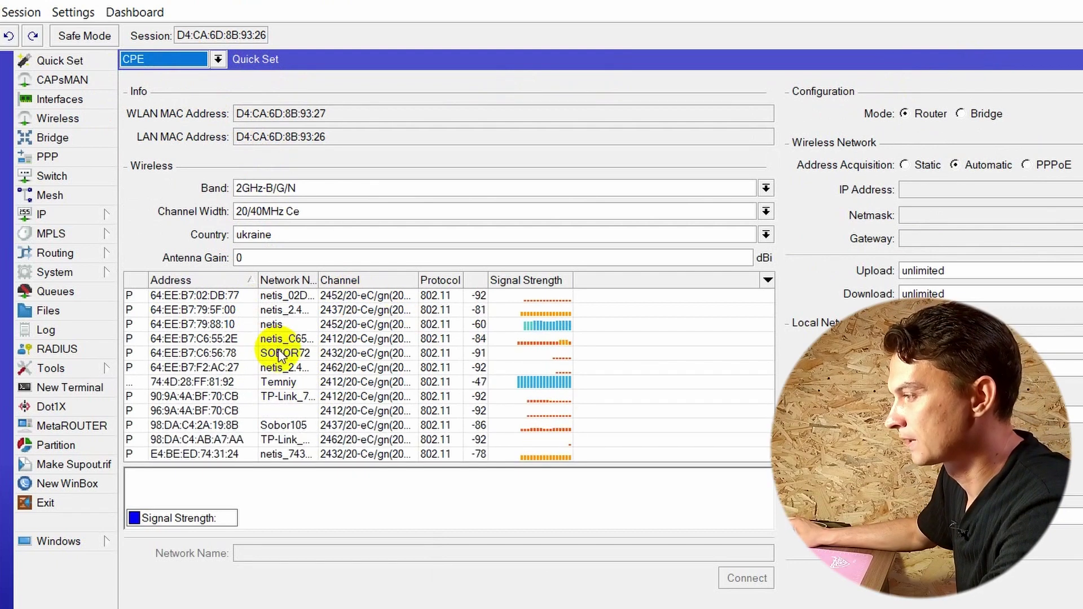
Choose the netis wireless network from the scan results and enter its WiFi password
click(276, 326)
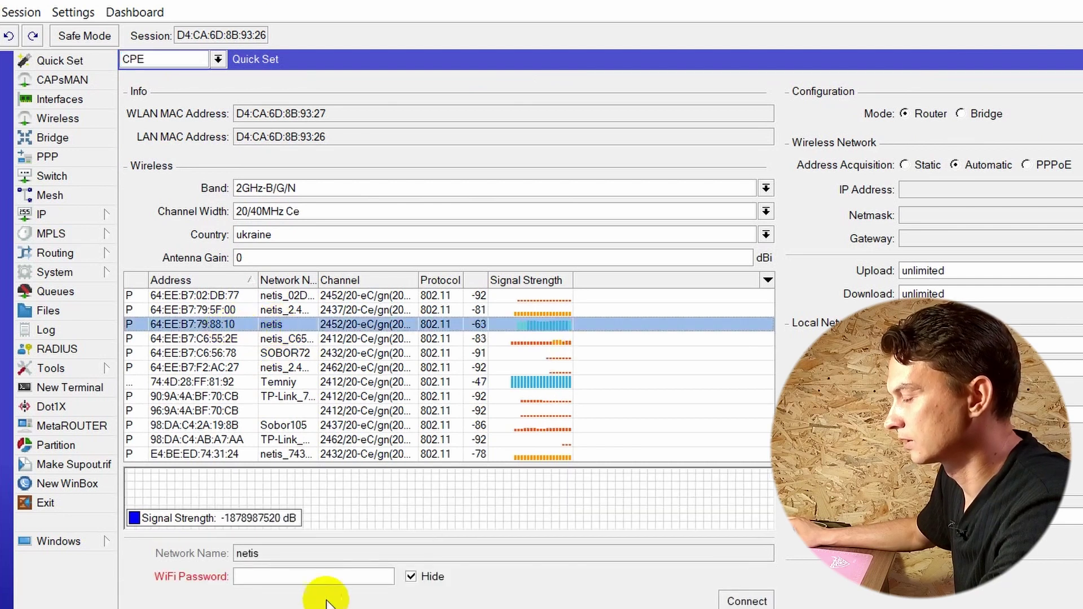
click(258, 572)
text(********)
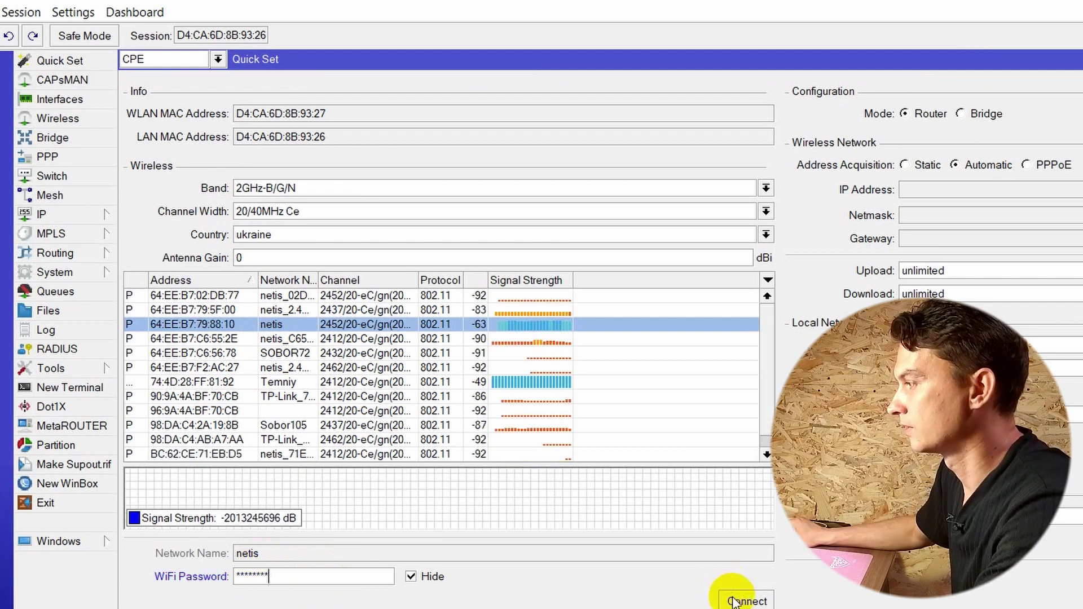
Set the configuration mode to Router, apply the settings and connect to the chosen wireless network
click(921, 114)
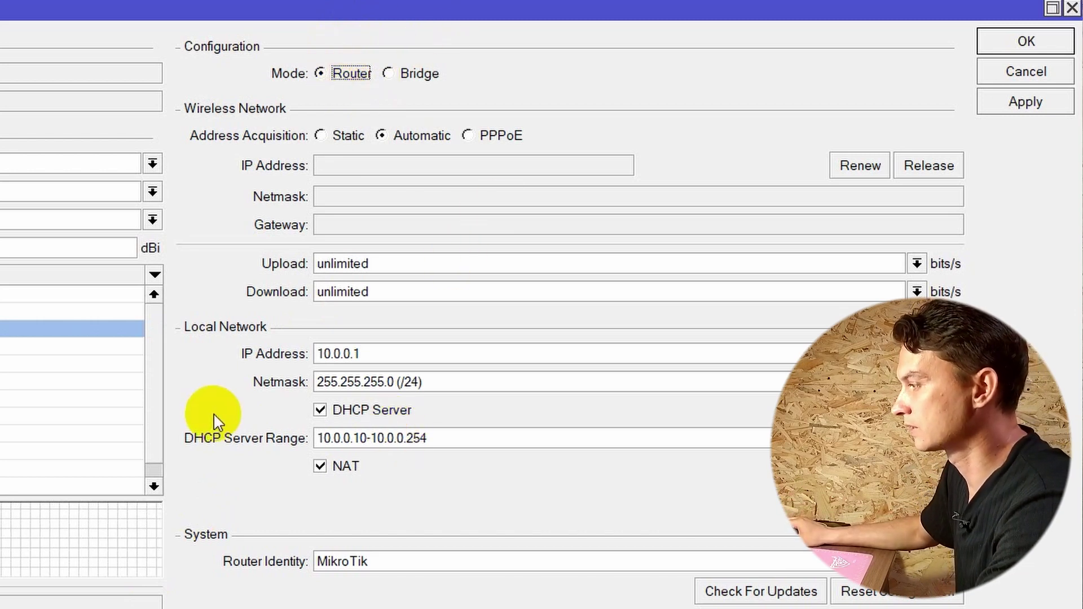
click(366, 354)
drag(374, 354, 296, 355)
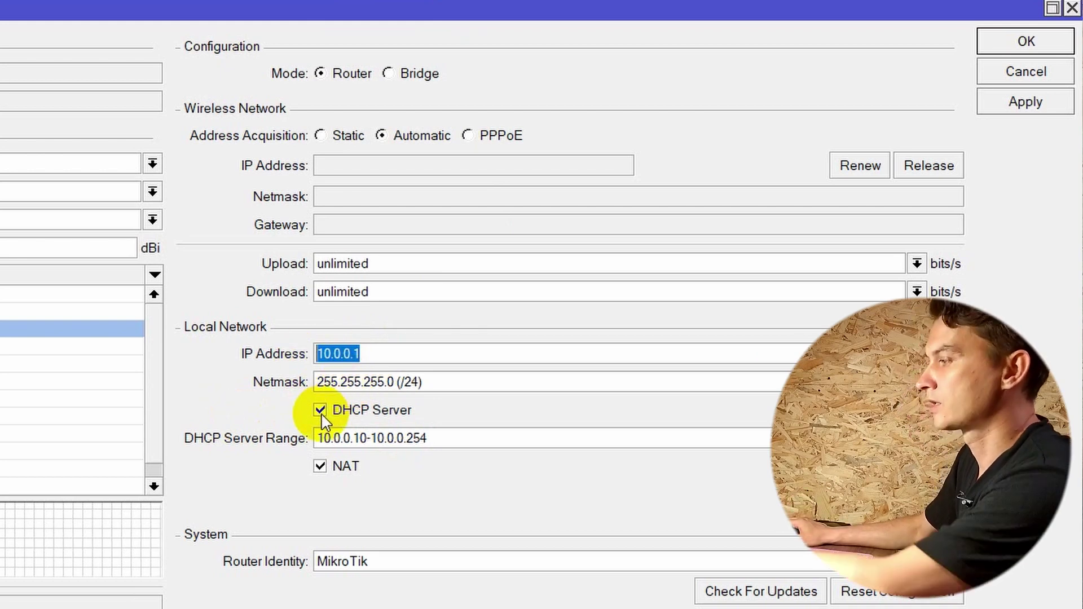
click(996, 104)
click(289, 556)
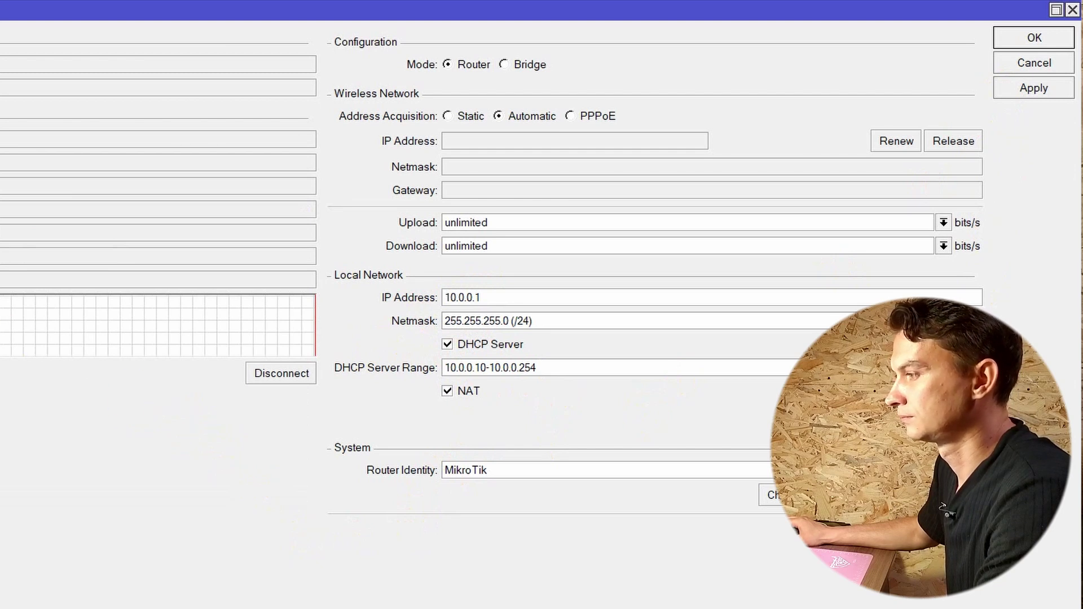
drag(540, 137, 427, 152)
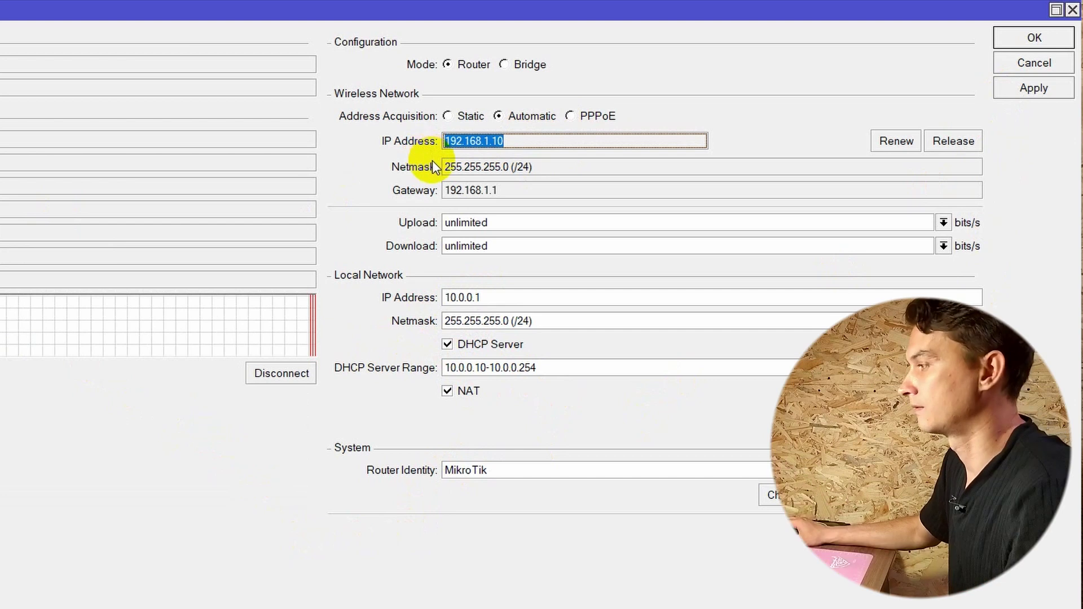
click(543, 138)
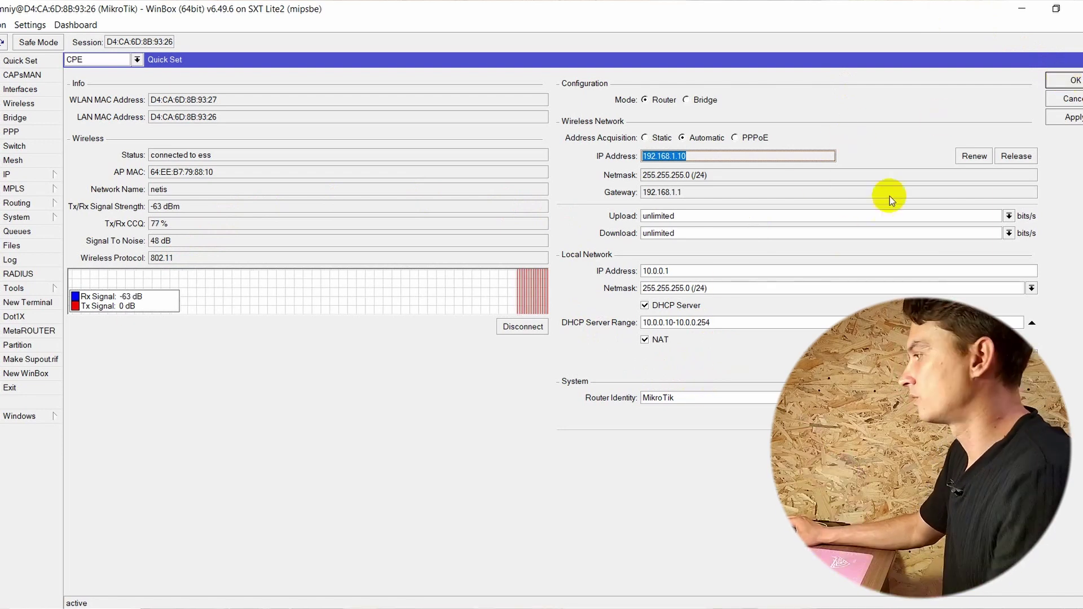
Start a new WinBox session to the RB941-2nD neighbour at 10.0.0.11 and open its Quick Set settings maximized
click(15, 375)
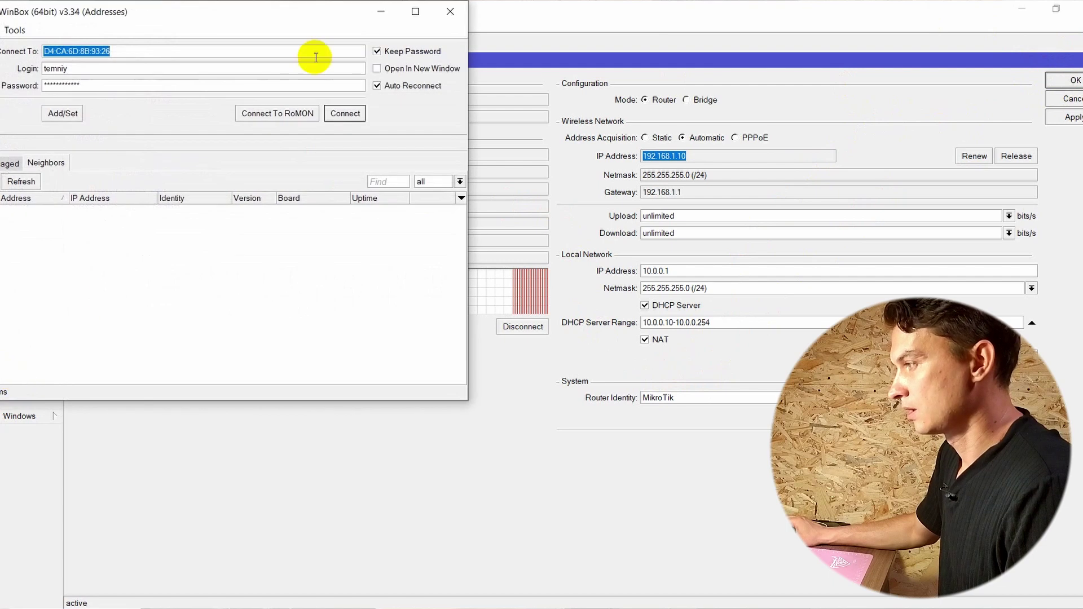
double_click(338, 14)
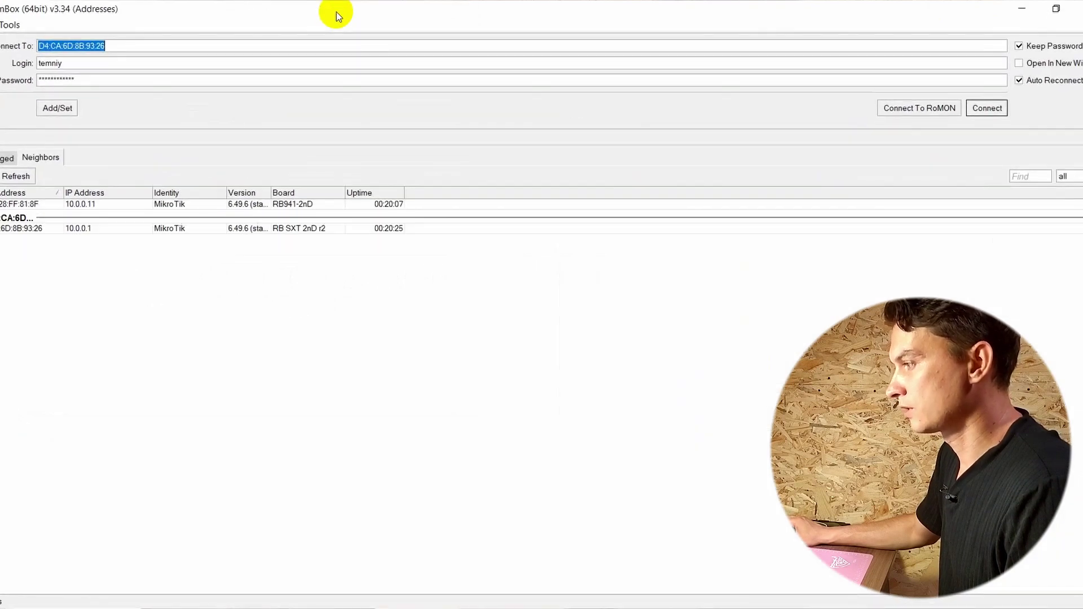
click(16, 205)
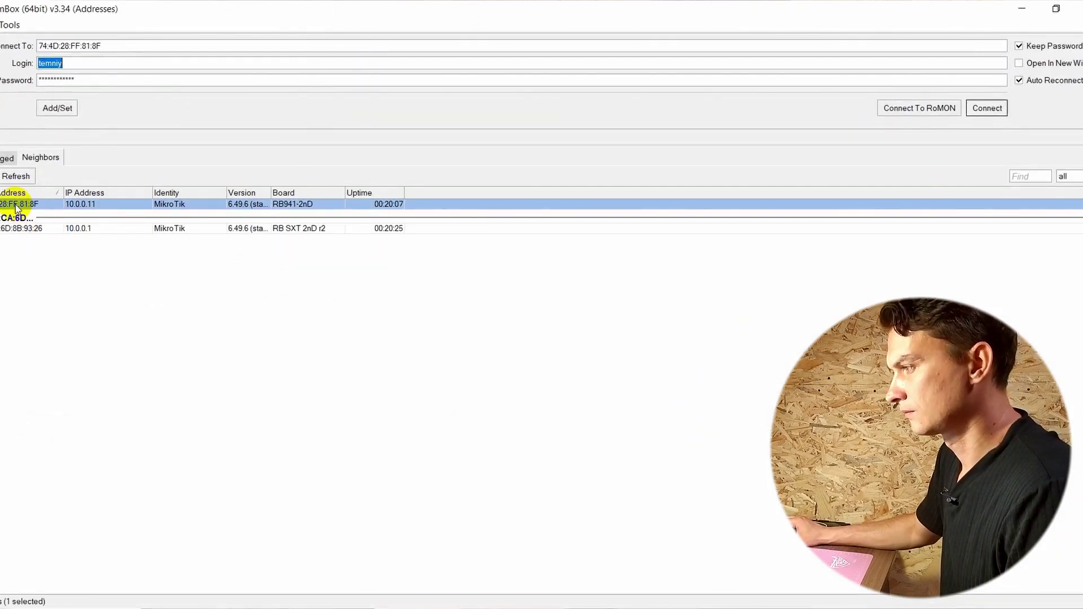
click(988, 108)
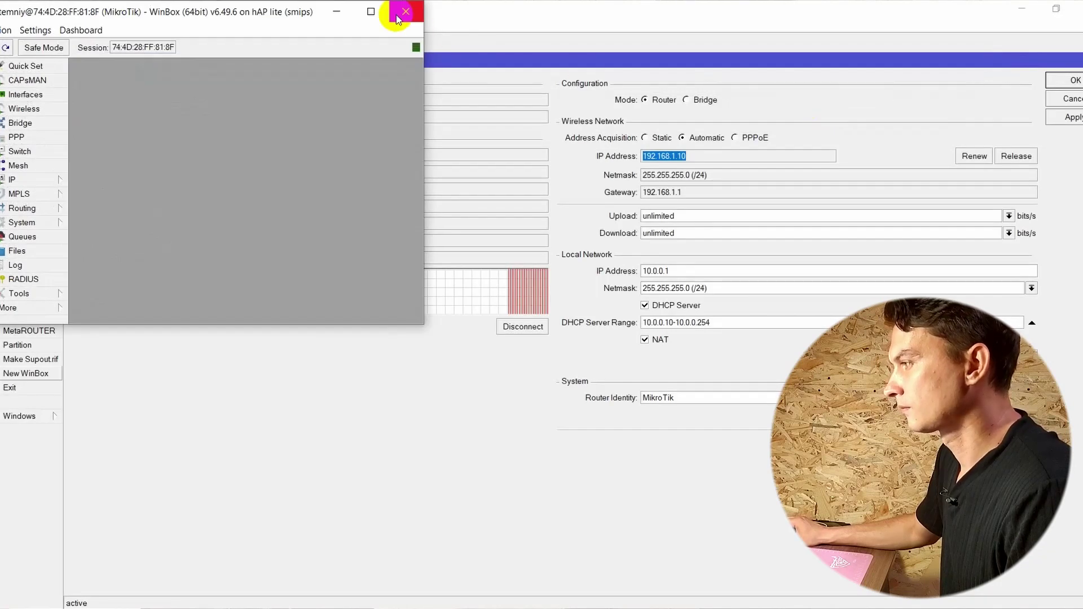
click(371, 12)
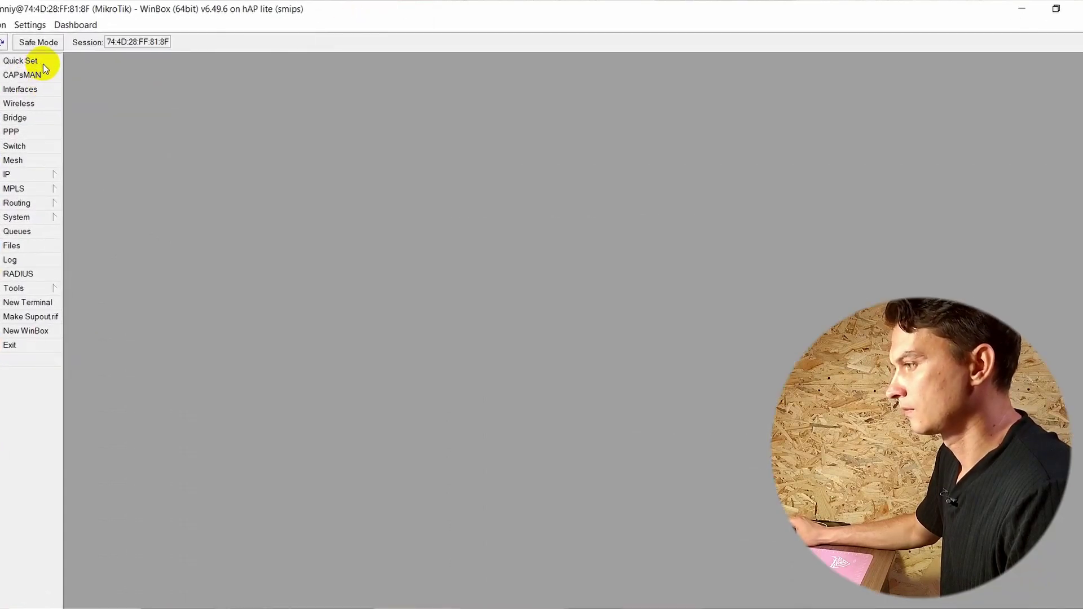
click(51, 61)
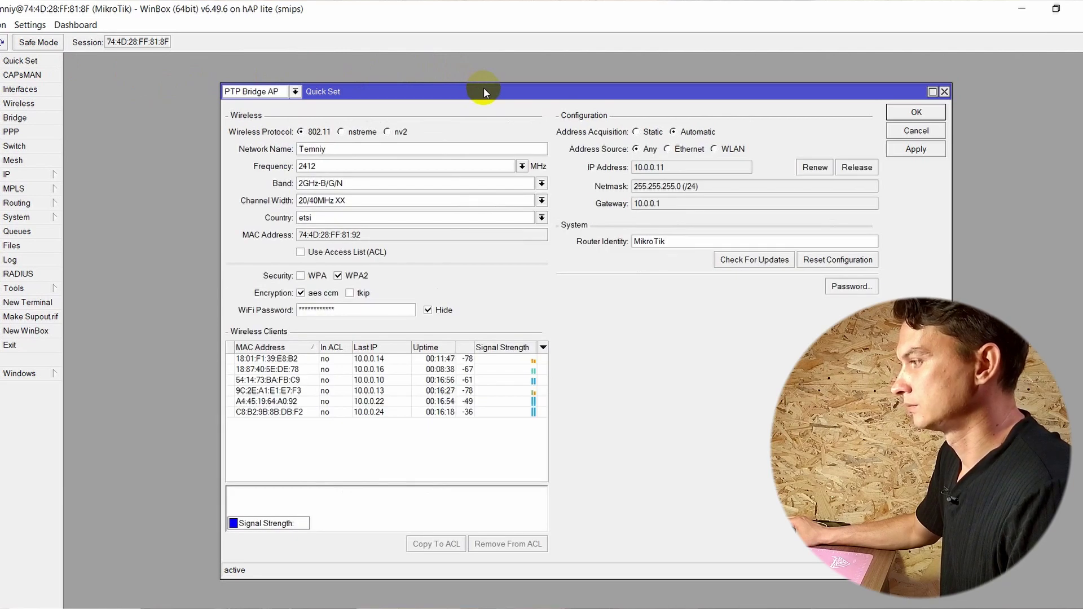
double_click(484, 91)
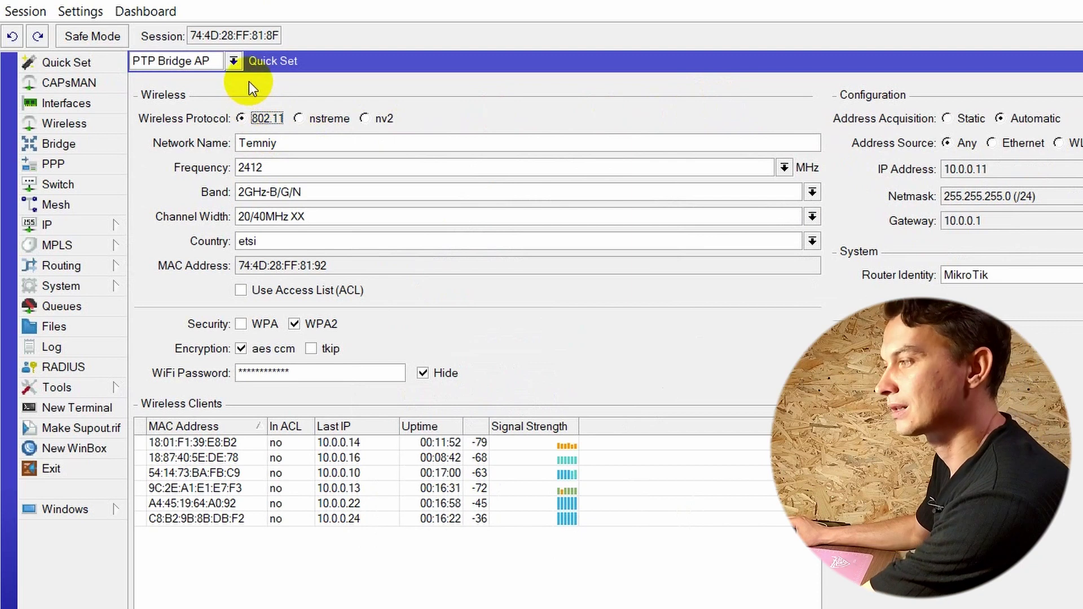
Examine the access point's Quick Set mode choices, network name, frequency options, security settings and wireless clients
click(234, 59)
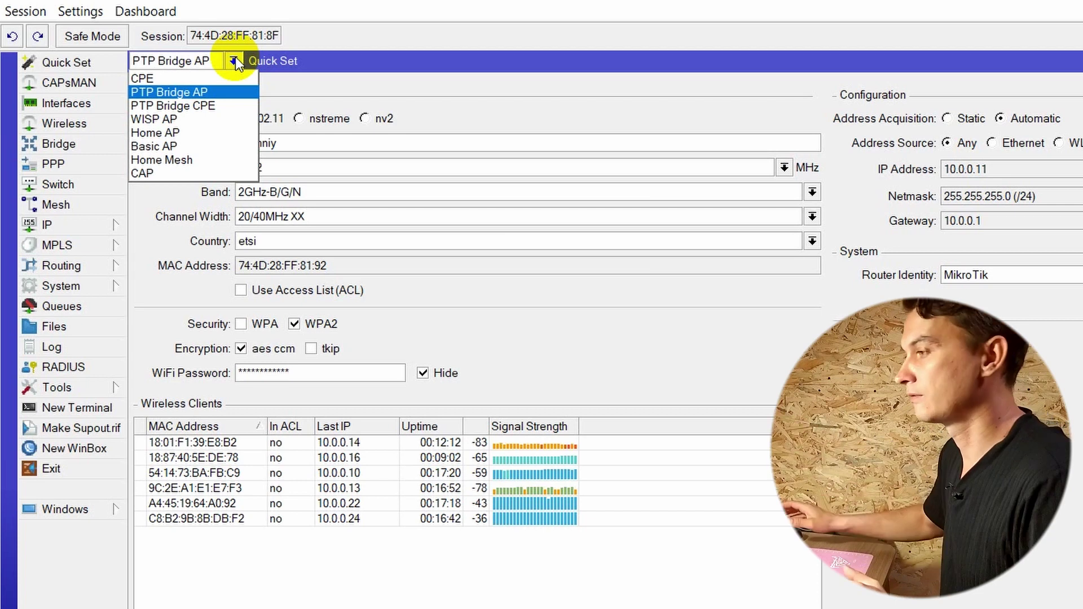
click(236, 56)
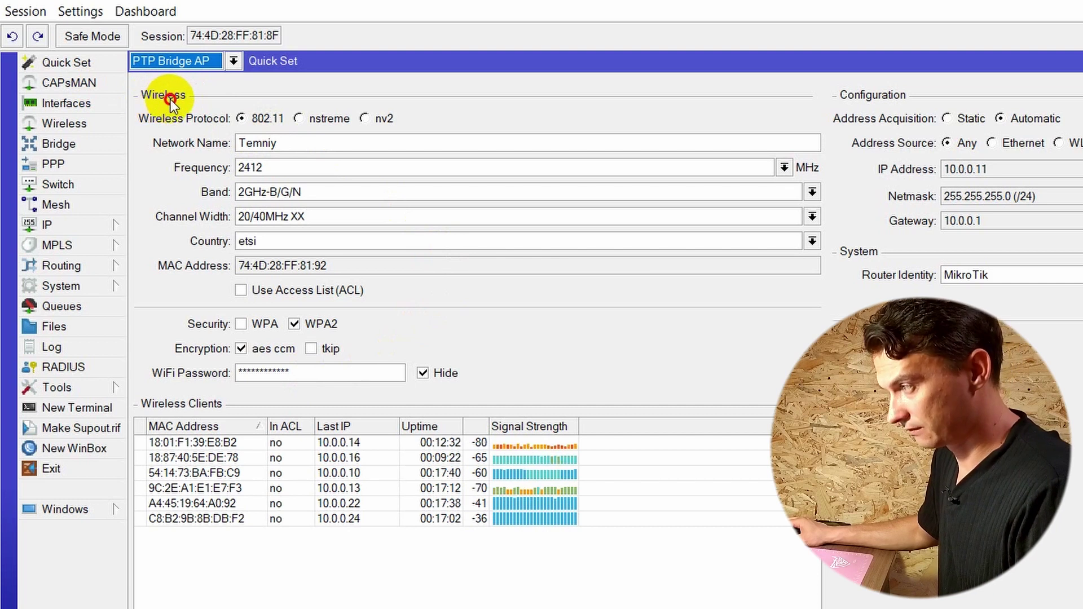
drag(344, 144, 211, 151)
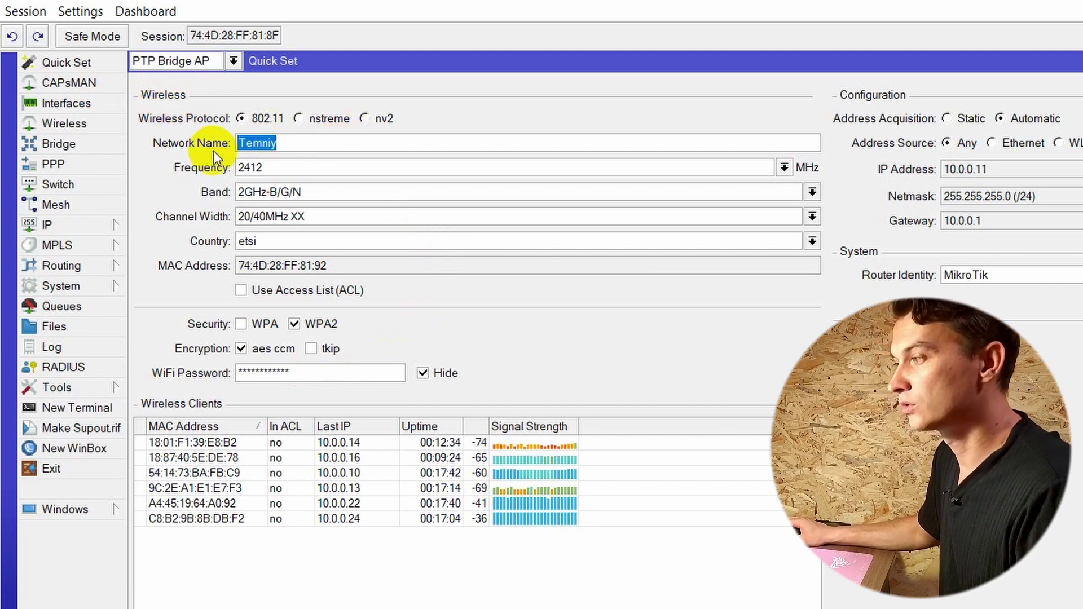
click(355, 167)
click(789, 169)
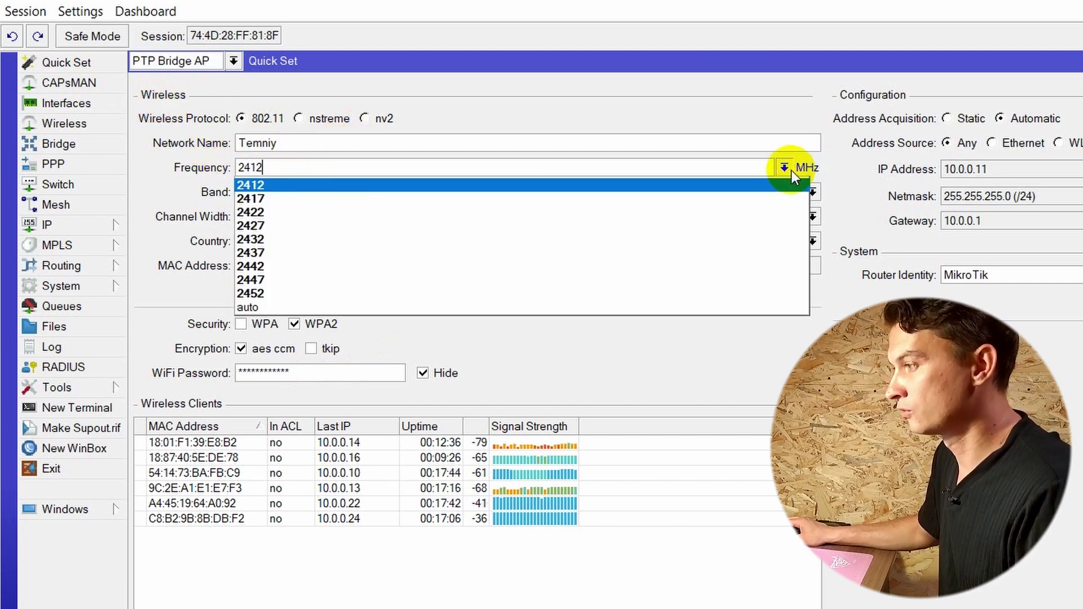
click(791, 171)
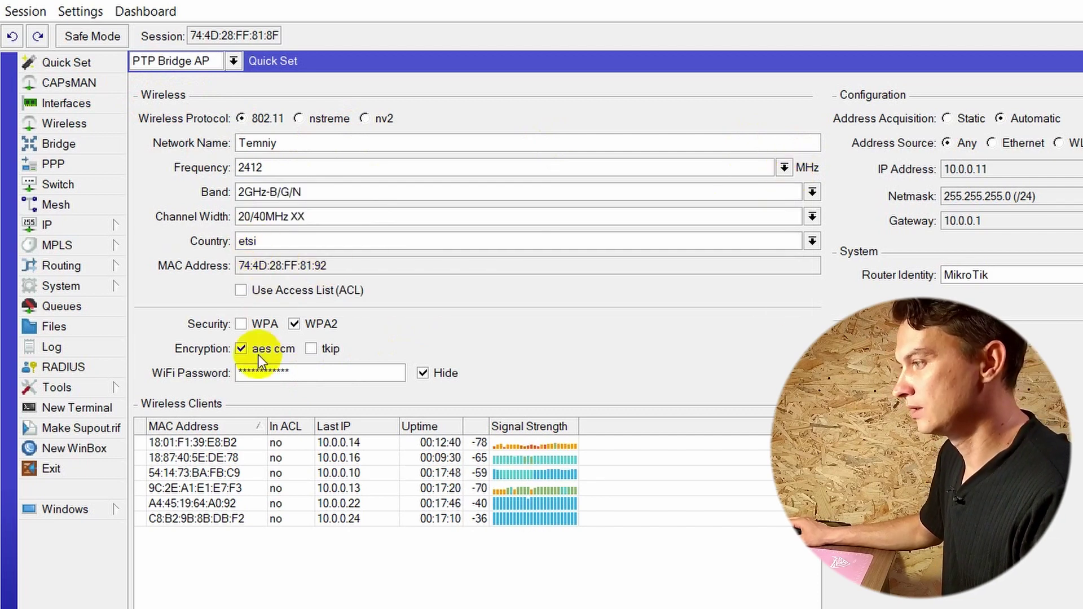
click(325, 504)
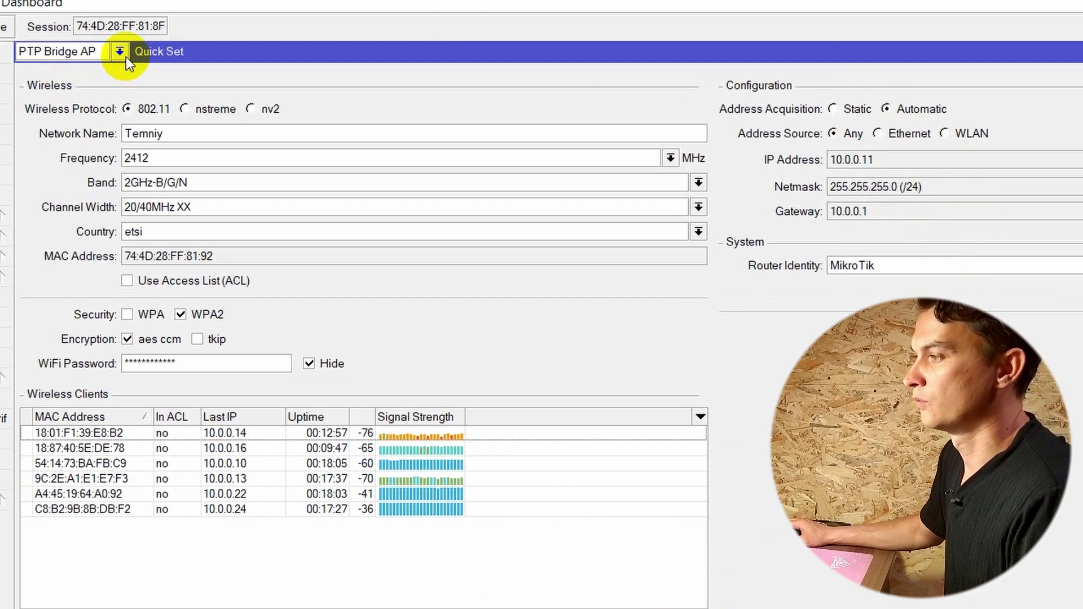
click(126, 56)
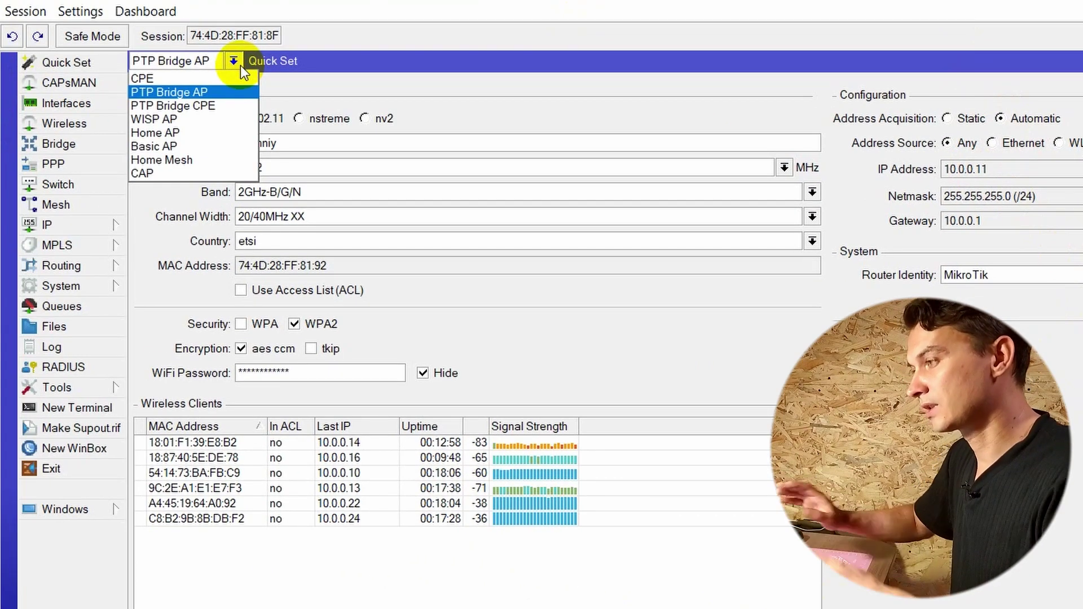
key(Escape)
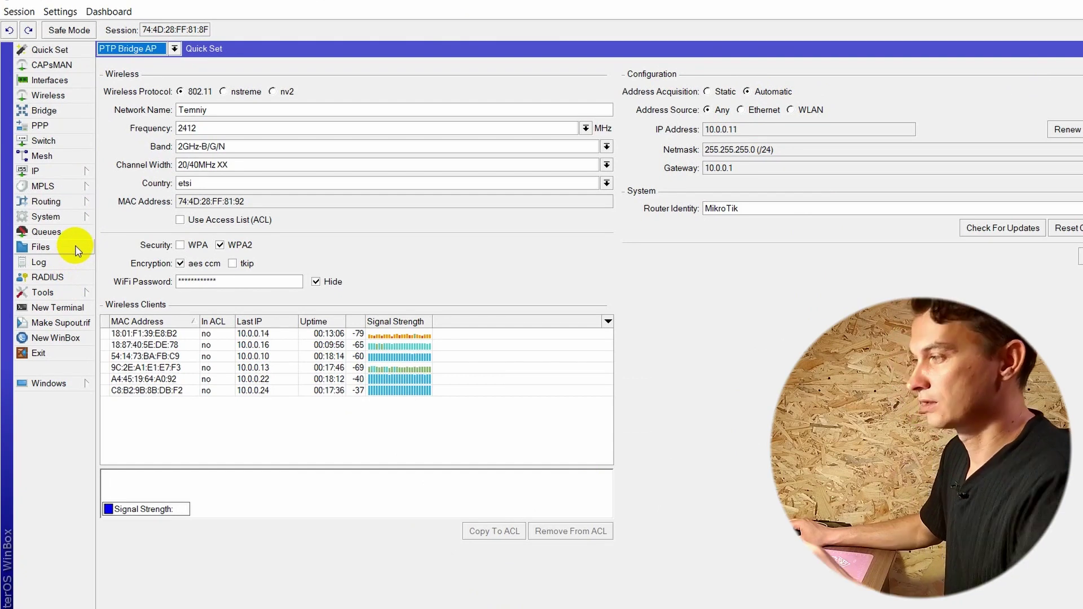
Open the router's user list and check the group and address settings of the custom administrator account
click(79, 216)
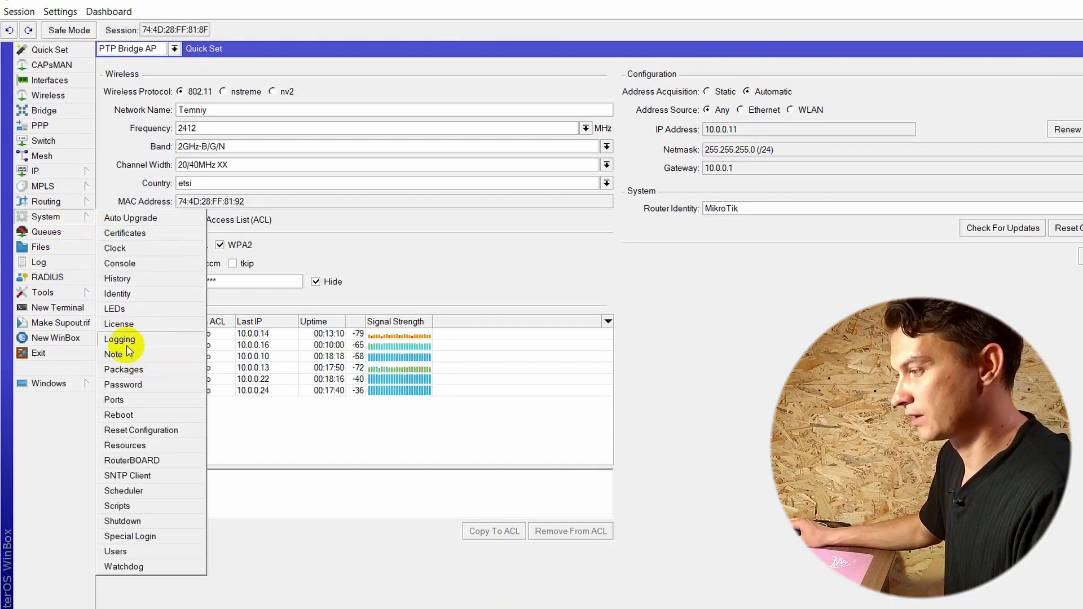
click(135, 553)
click(458, 284)
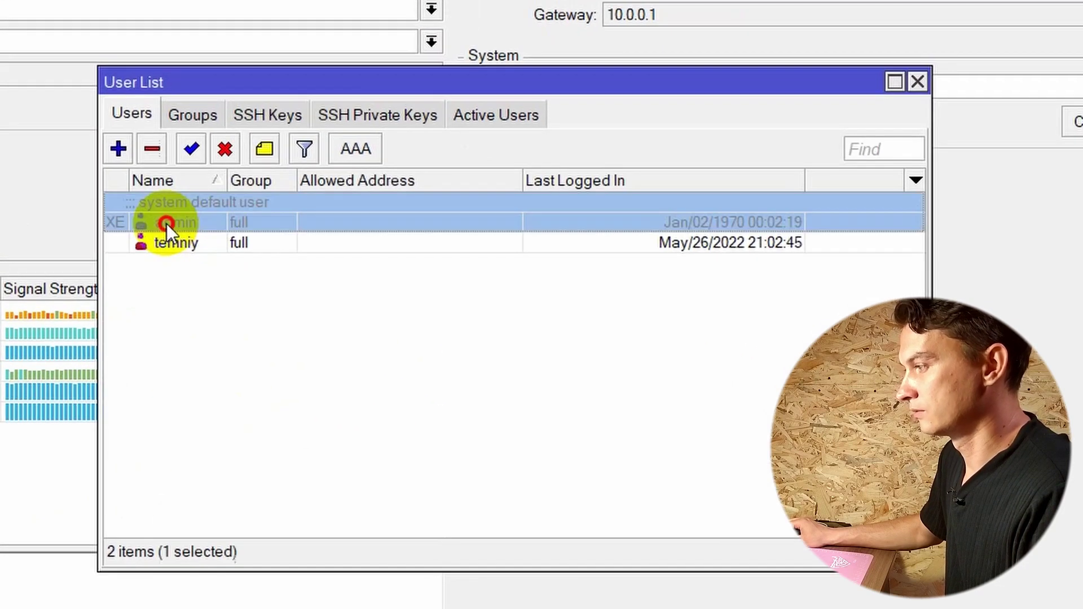
double_click(209, 246)
click(482, 207)
click(466, 222)
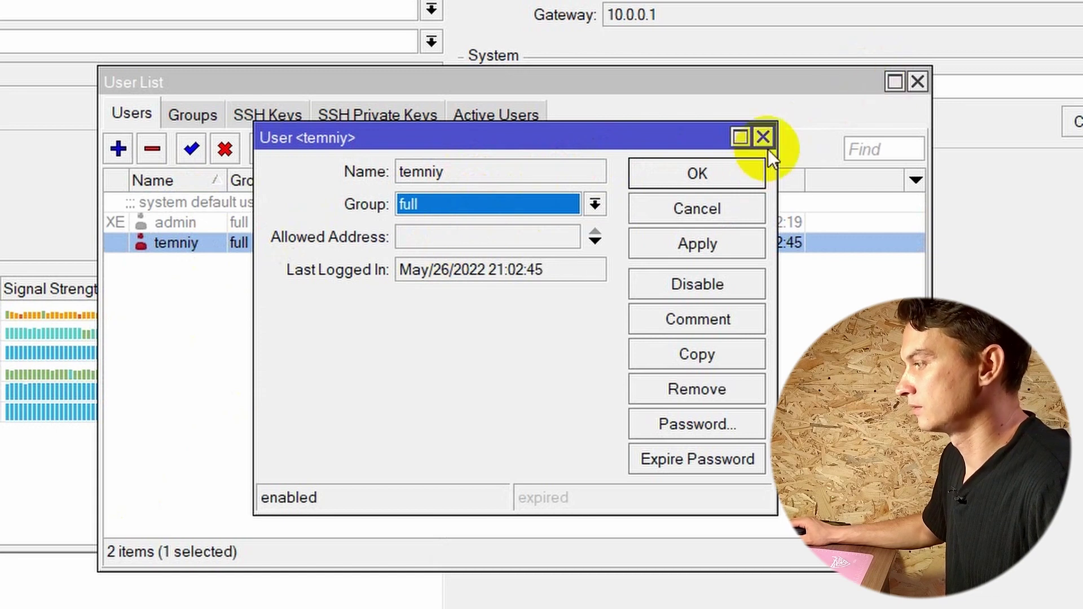
click(695, 178)
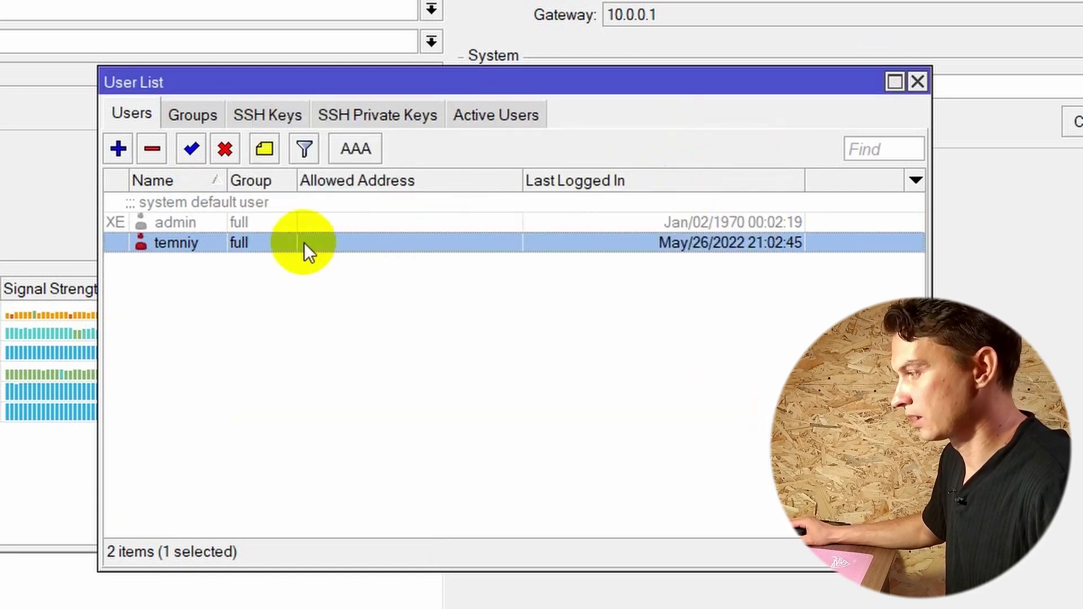
Disable the system default admin user, then close the user list and confirm the Quick Set settings
click(259, 217)
click(192, 149)
click(226, 149)
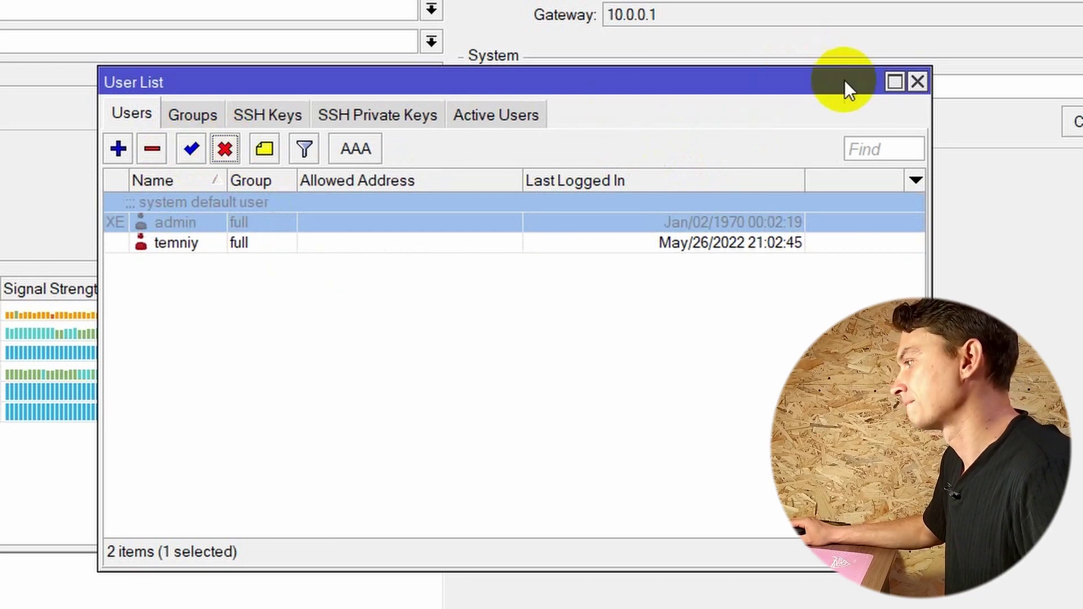
click(918, 83)
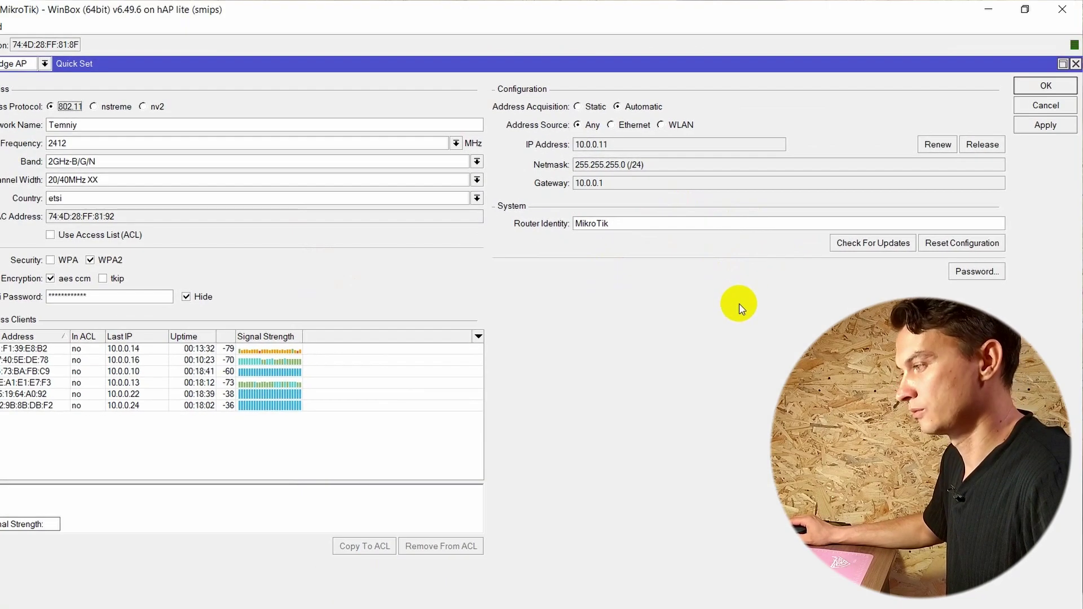
click(1025, 90)
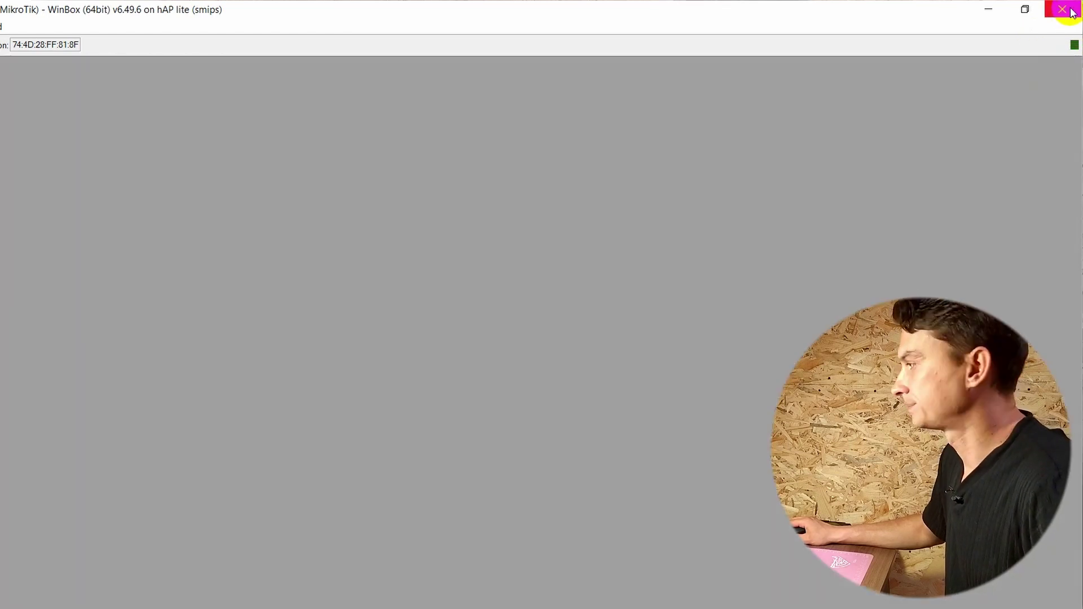